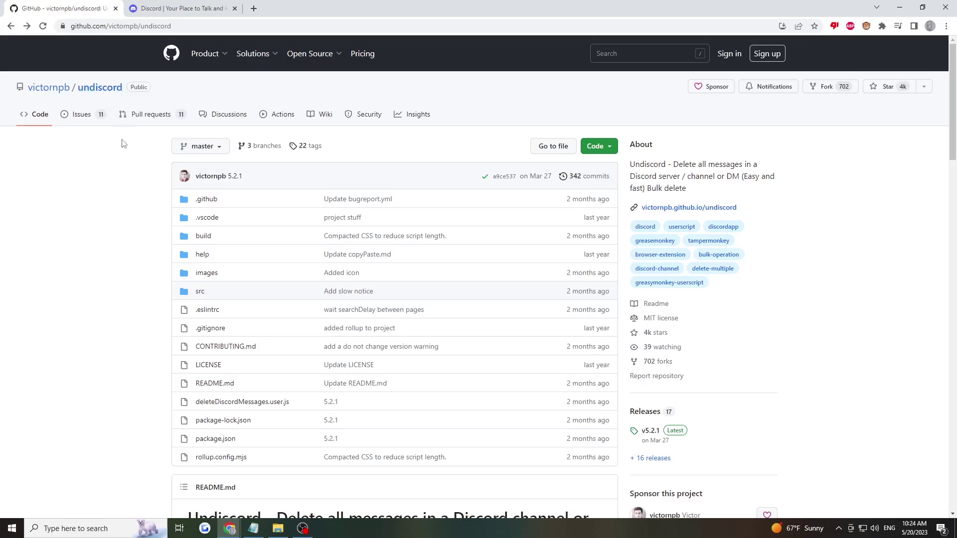
# - Scroll the undiscord GitHub repository down to the README's userscript installation steps
pyautogui.scroll(-7, 134, 160)
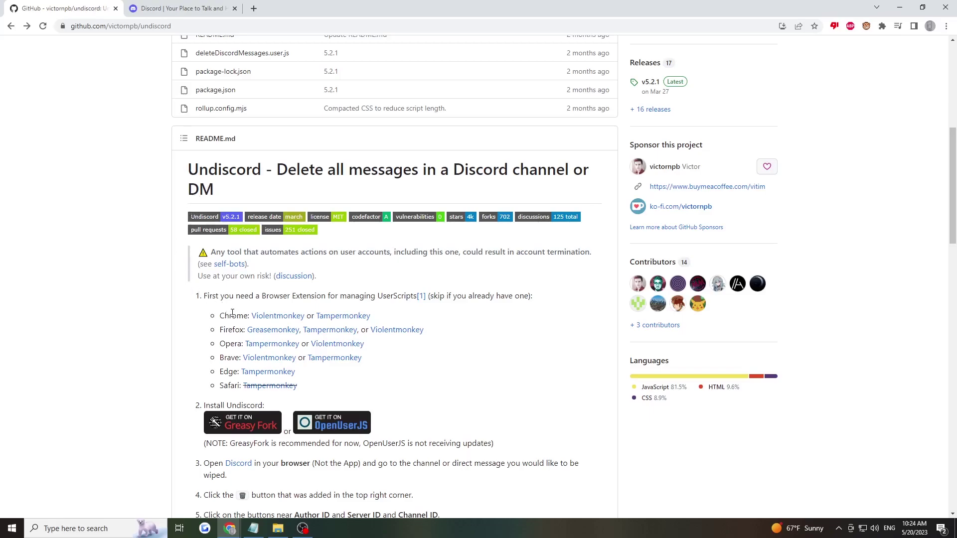
# - Remove the installed Violentmonkey extension and add it back from the Chrome Web Store
pyautogui.click(272, 321)
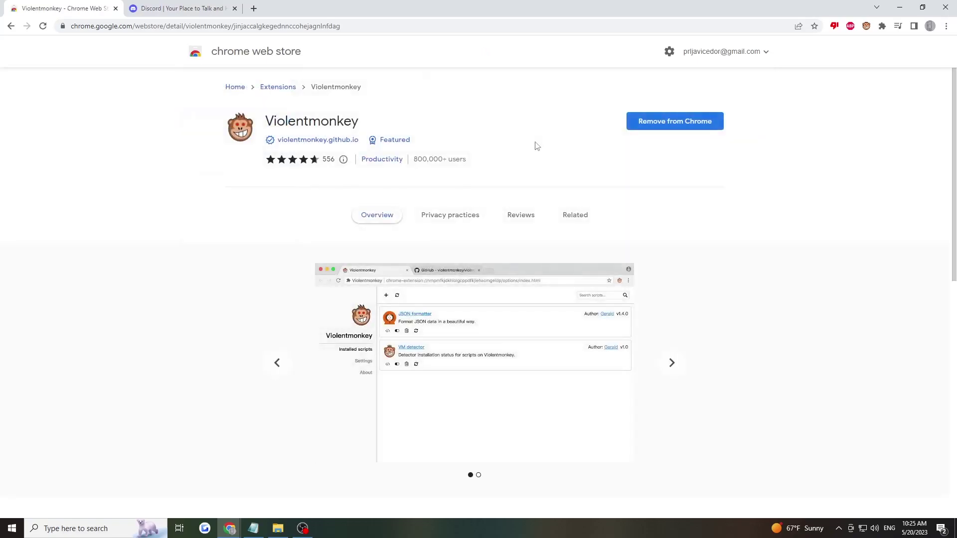
pyautogui.click(668, 128)
pyautogui.click(798, 101)
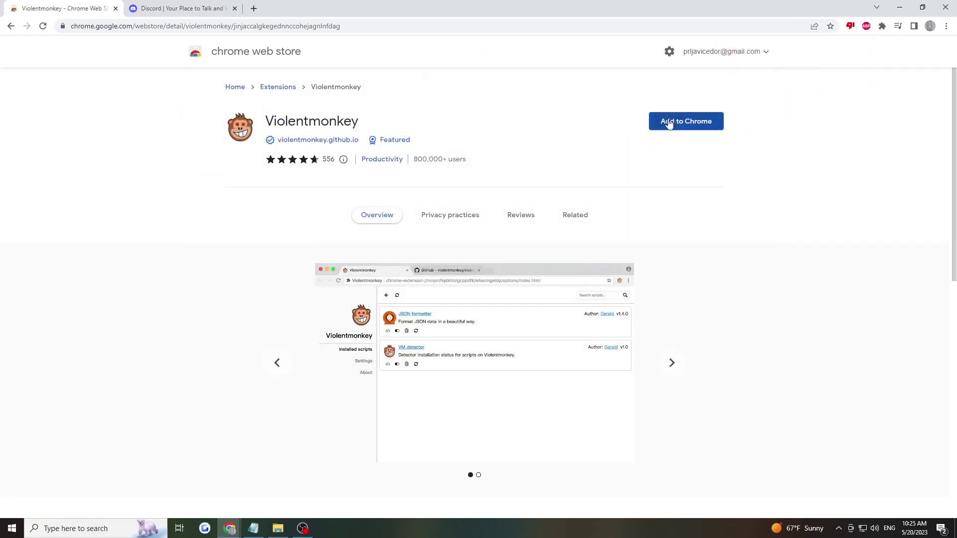
pyautogui.click(685, 128)
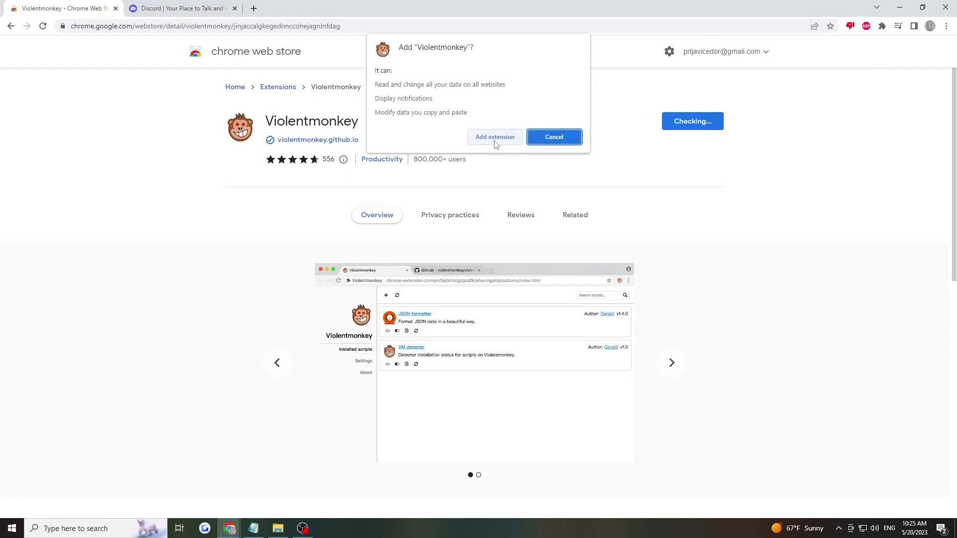
pyautogui.click(490, 141)
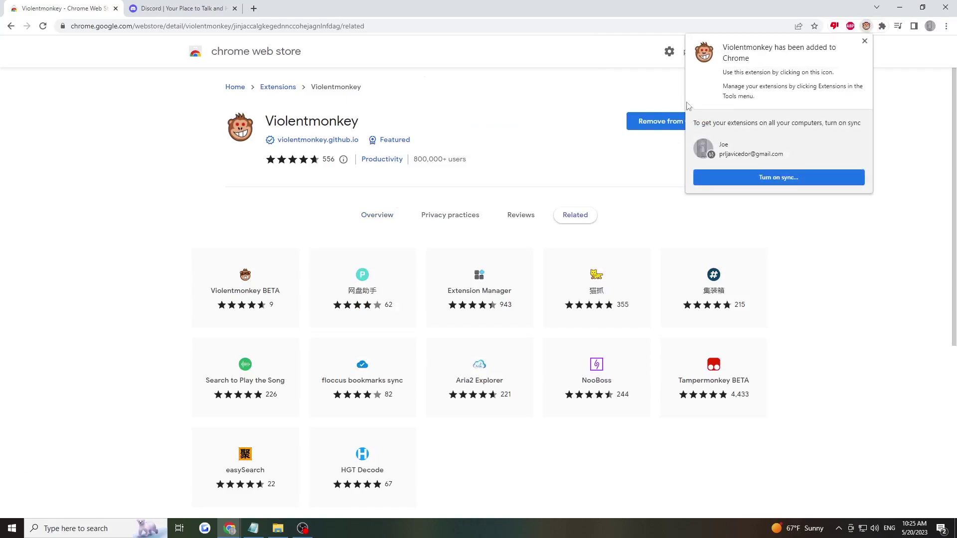
pyautogui.click(865, 41)
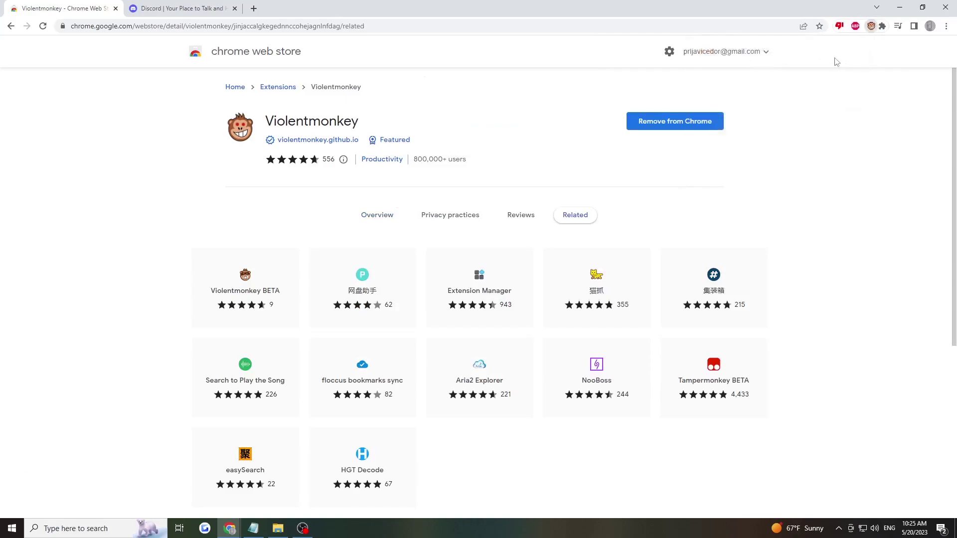
# - Pin Violentmonkey to the Chrome toolbar from the Extensions list
pyautogui.click(882, 27)
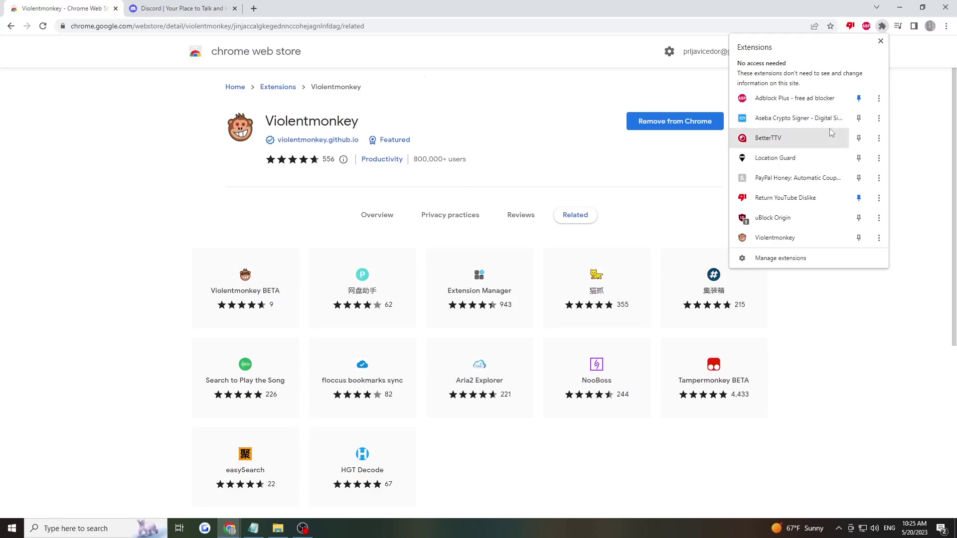
pyautogui.click(859, 238)
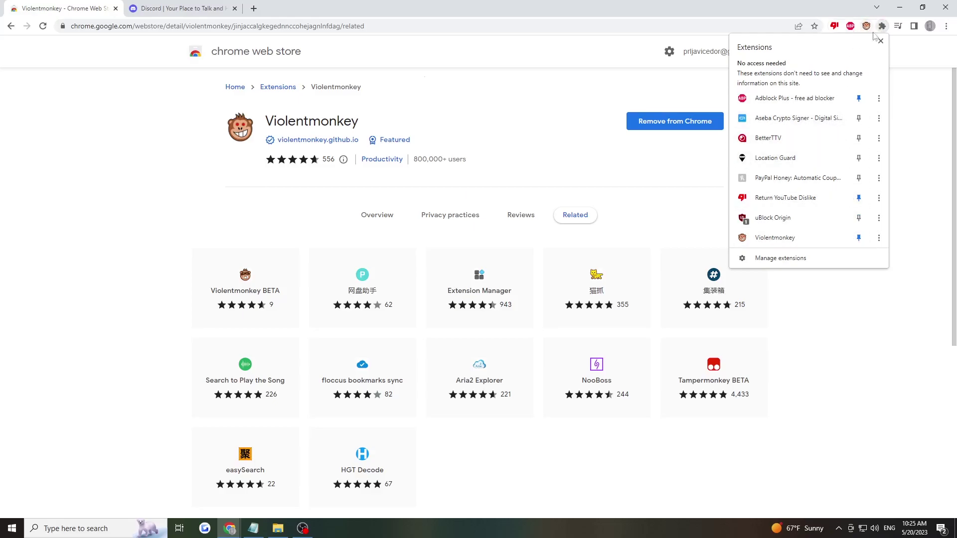
pyautogui.click(880, 40)
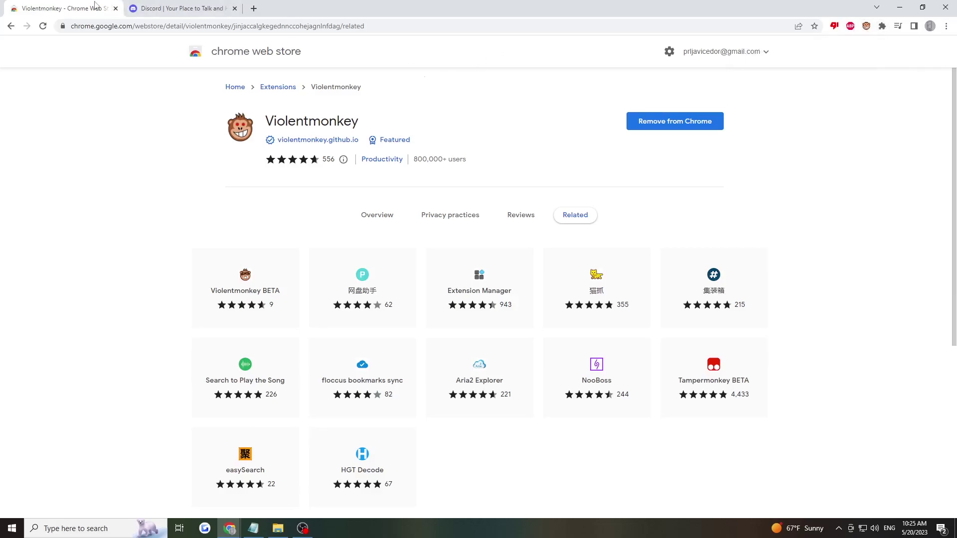
# - Return to the undiscord README and follow its 'Get it on Greasy Fork' badge
pyautogui.hotkey('alt', 'Left')
pyautogui.hotkey('alt', 'Left')
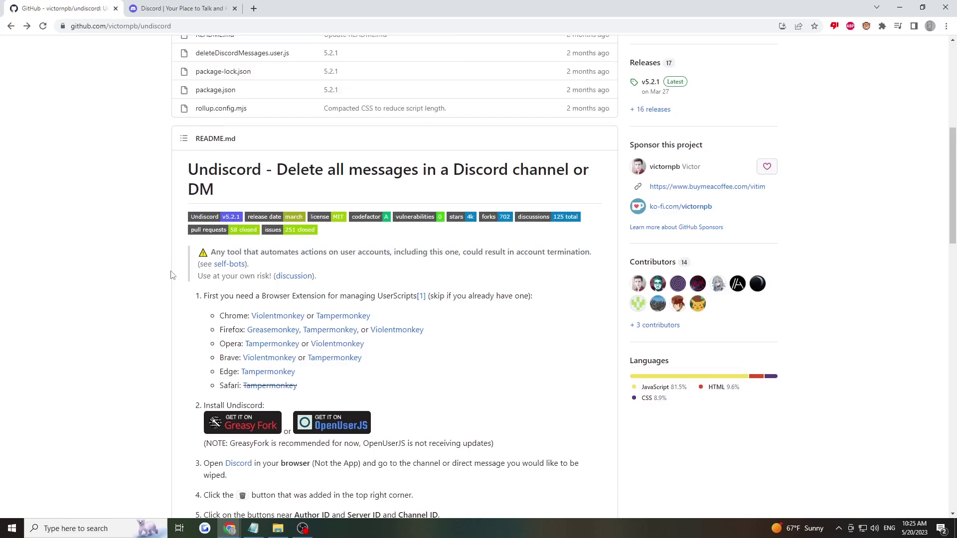
pyautogui.scroll(-3, 174, 274)
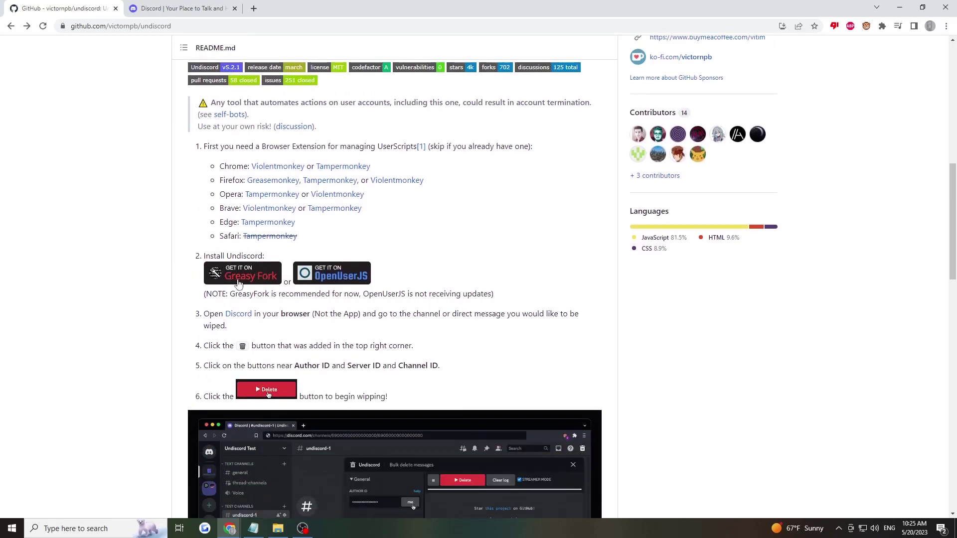
pyautogui.click(247, 280)
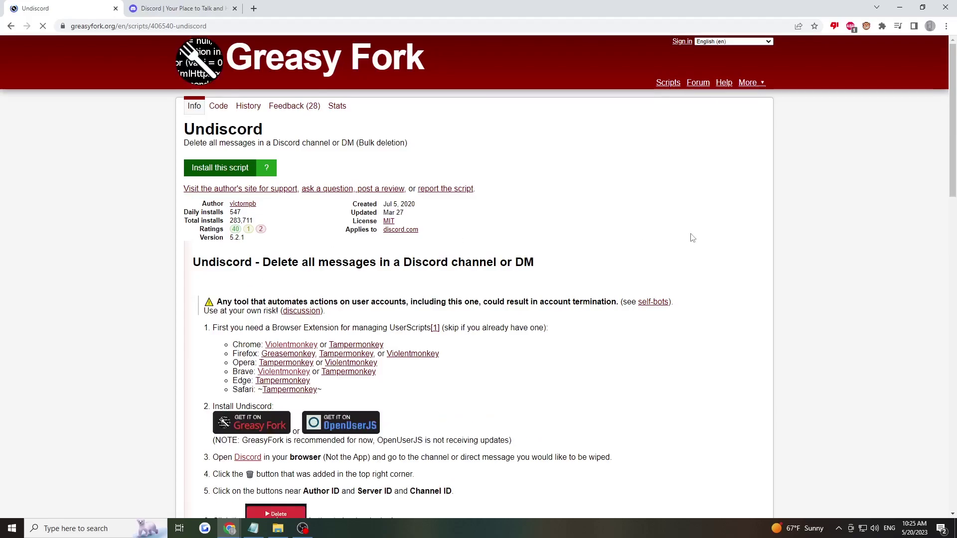
# - Start installing the Undiscord userscript from its Greasy Fork page
pyautogui.scroll(-4, 688, 238)
pyautogui.scroll(2, 685, 238)
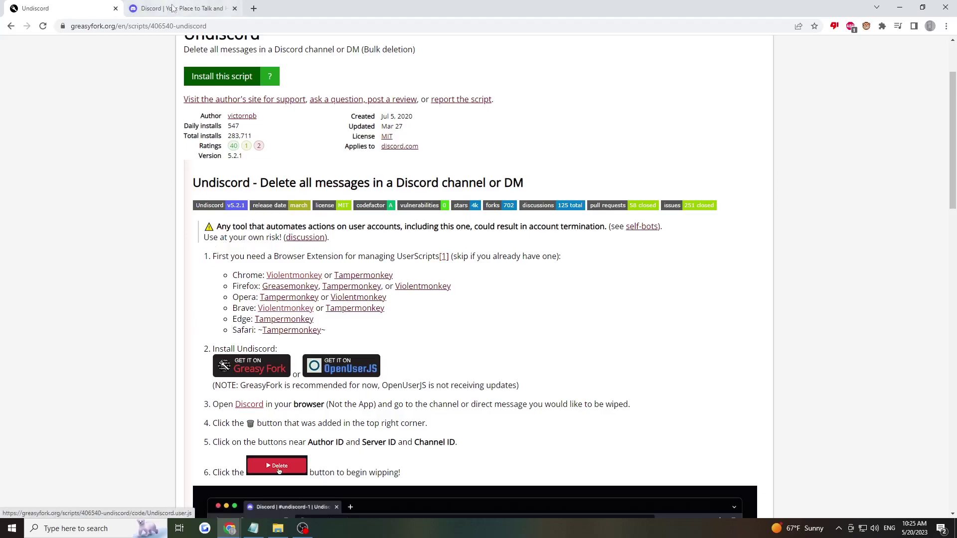
pyautogui.scroll(2, 219, 149)
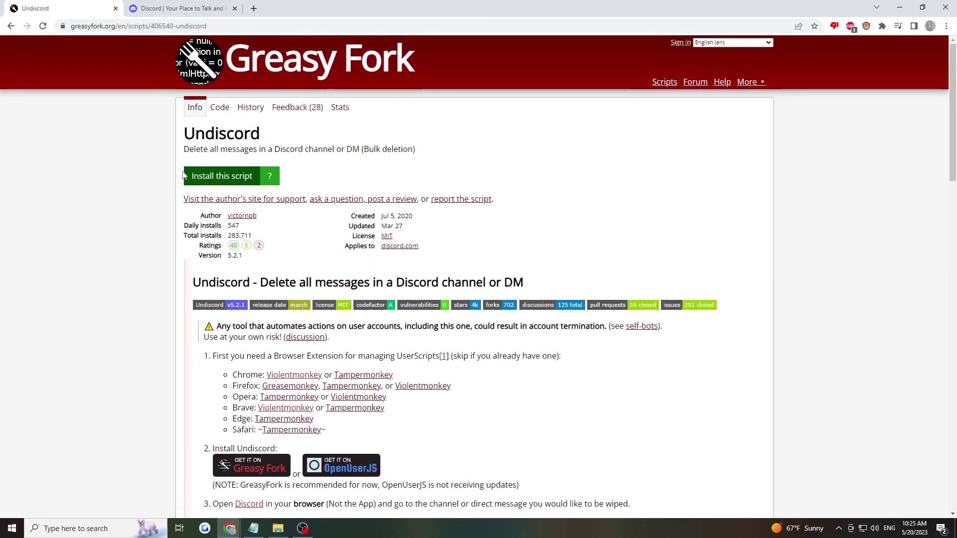
pyautogui.click(225, 174)
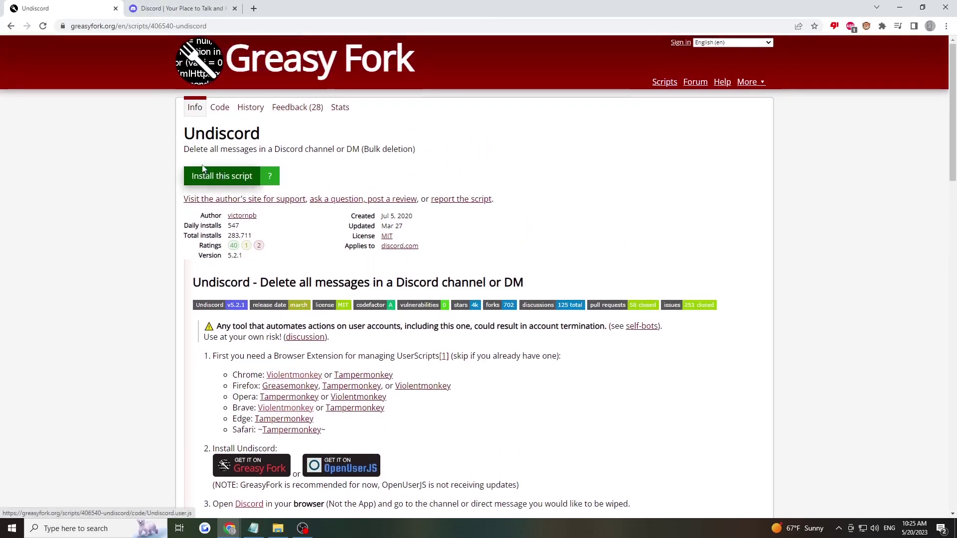
# - Confirm installing Undiscord 5.2.1 in Violentmonkey and return to Greasy Fork
pyautogui.click(223, 180)
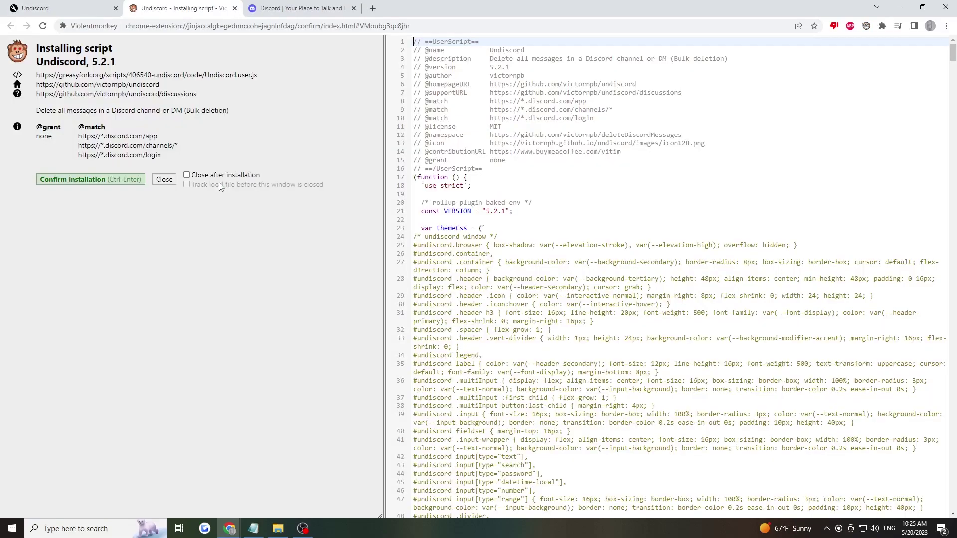
pyautogui.click(118, 185)
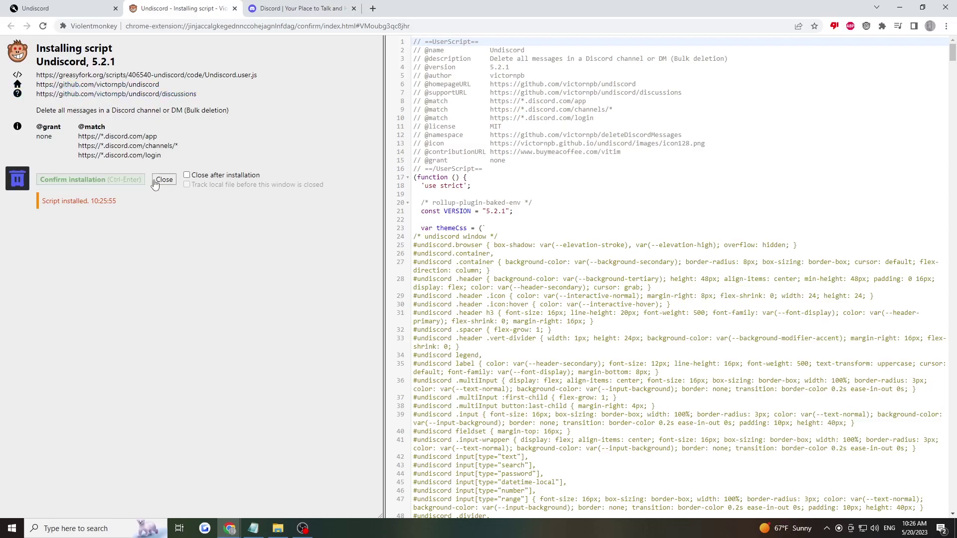
pyautogui.click(235, 9)
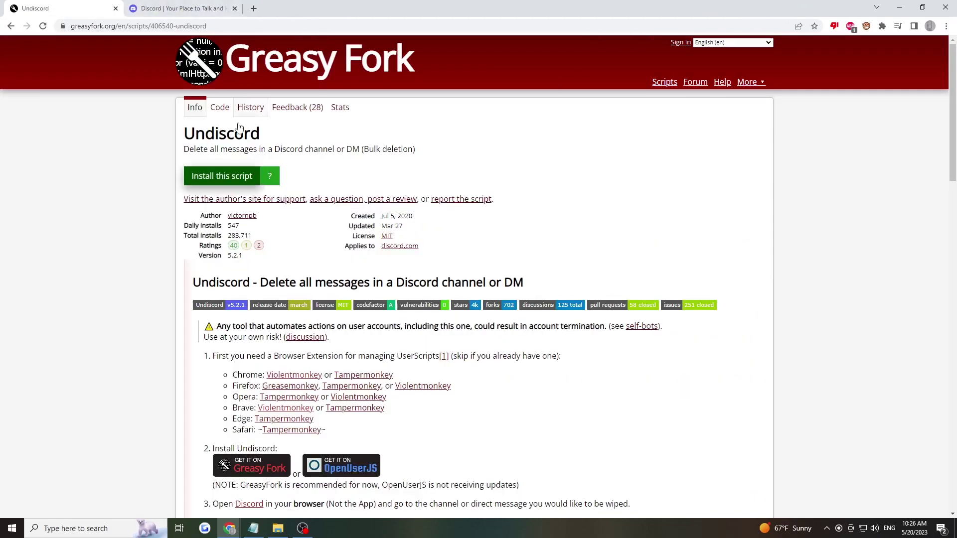
# - Reinstall the Undiscord userscript once more, then go back to its Greasy Fork tab
pyautogui.click(227, 182)
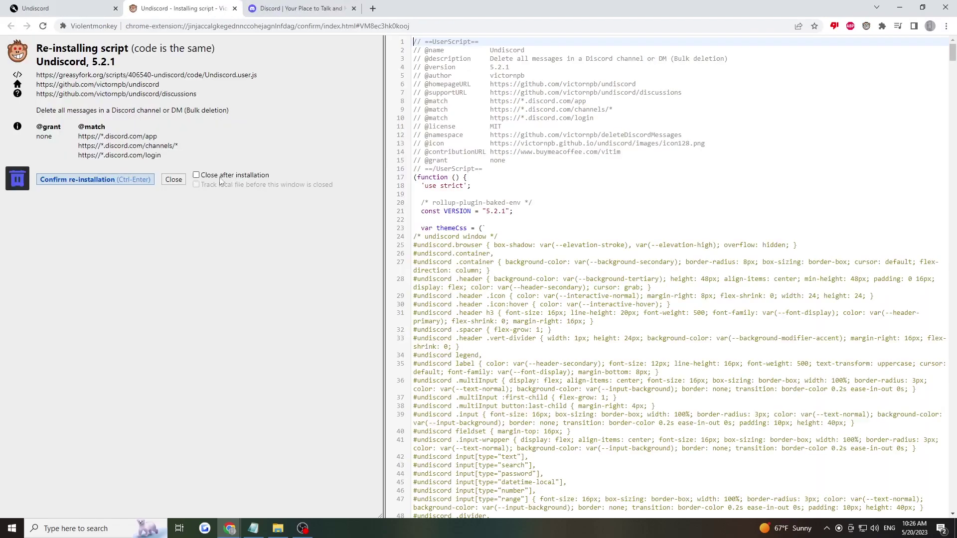
pyautogui.click(78, 179)
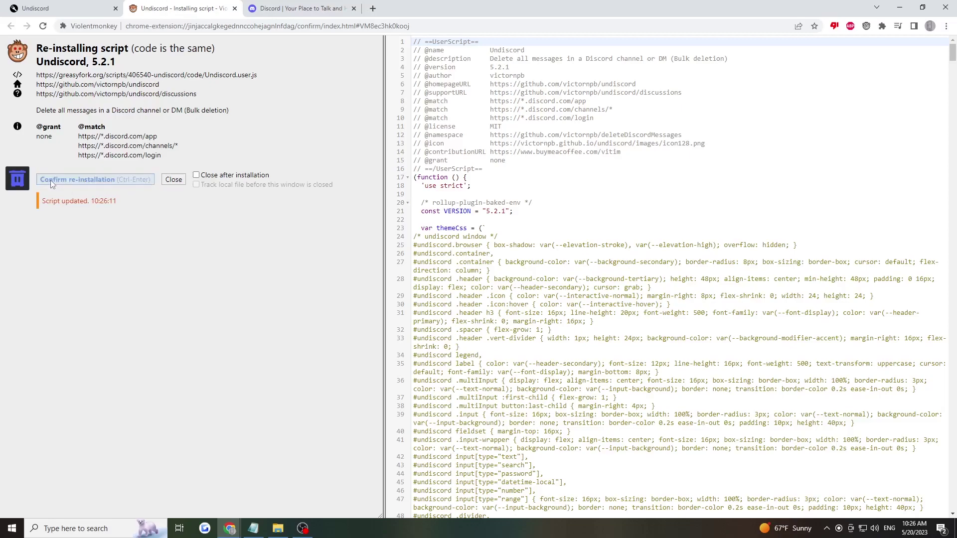
pyautogui.click(67, 6)
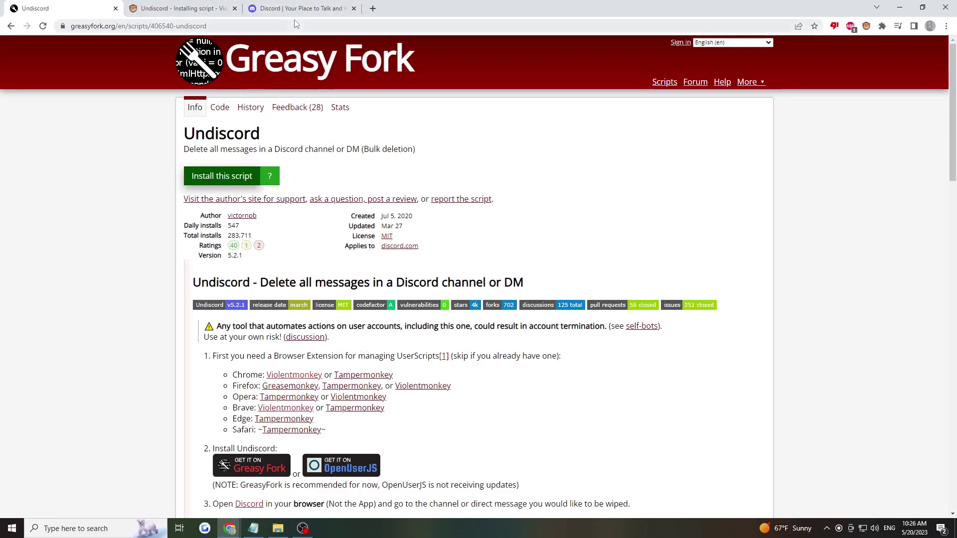
# - Switch to the Discord DM and open Undiscord's bulk-delete panel from the toolbar trash icon
pyautogui.click(297, 5)
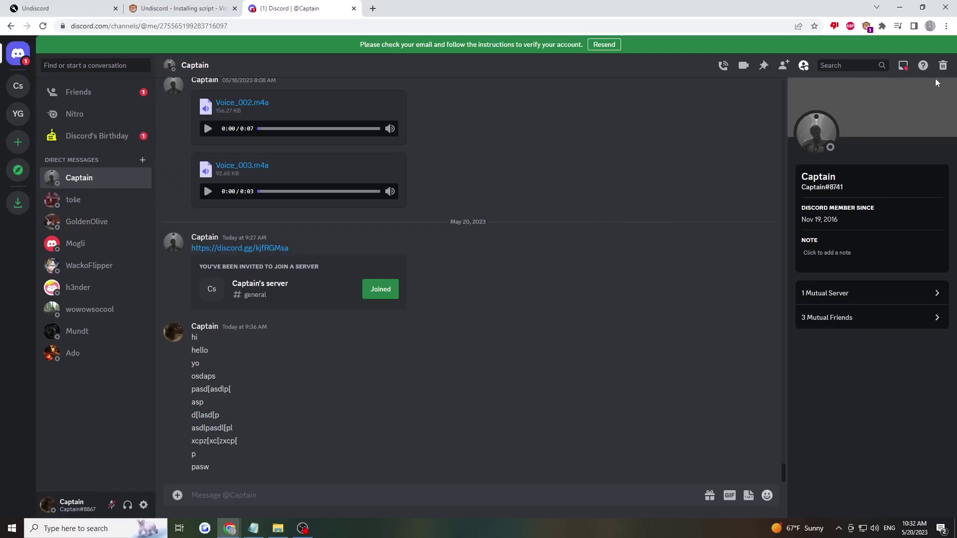
pyautogui.click(943, 65)
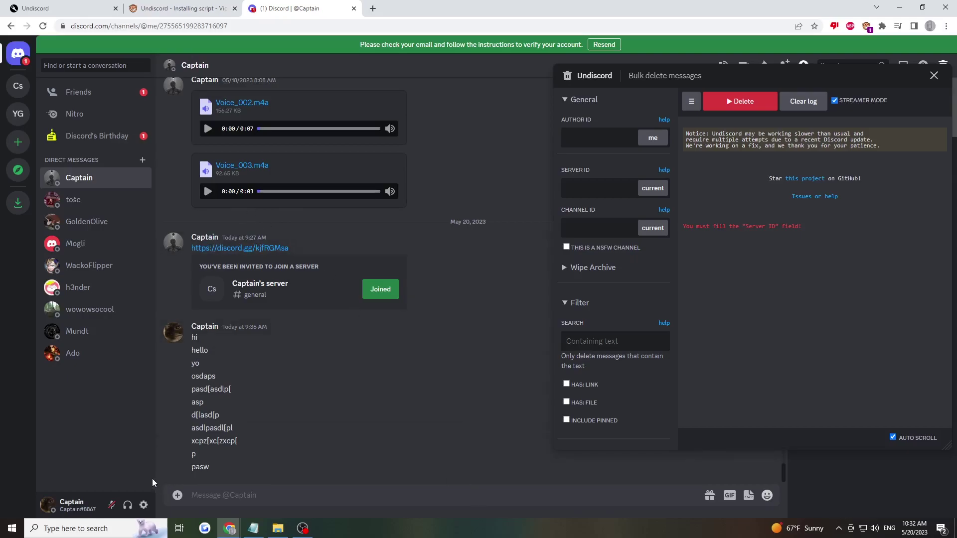
# - Make sure Developer Mode is enabled under User Settings > Advanced
pyautogui.click(144, 506)
pyautogui.click(249, 470)
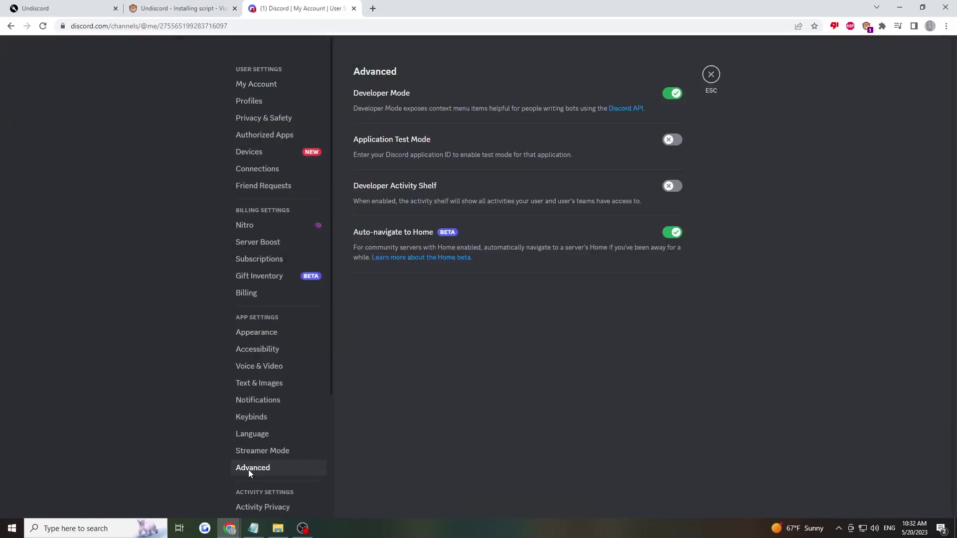
pyautogui.click(671, 95)
pyautogui.click(673, 93)
pyautogui.click(712, 75)
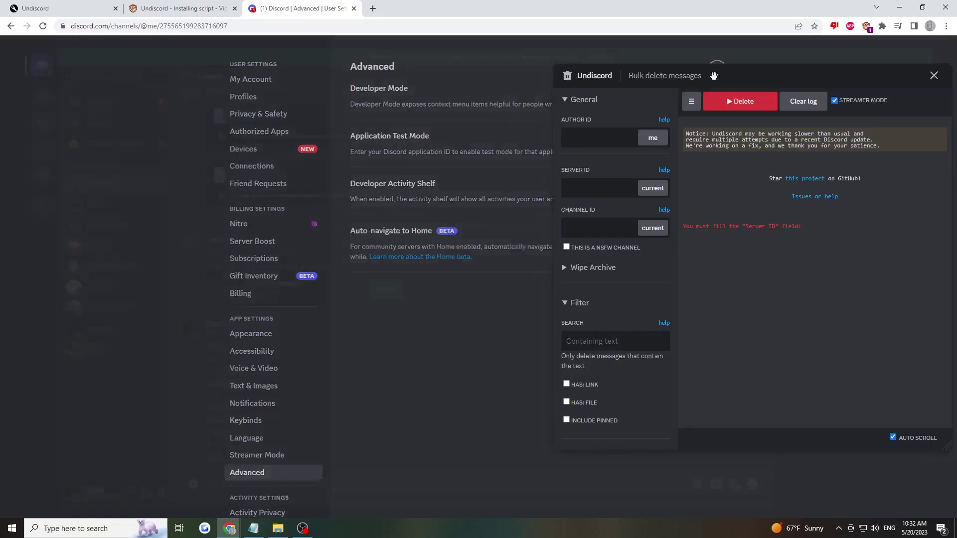
# - Paste the author's copied user ID into Author ID and fill server and channel from the current conversation
pyautogui.rightClick(180, 339)
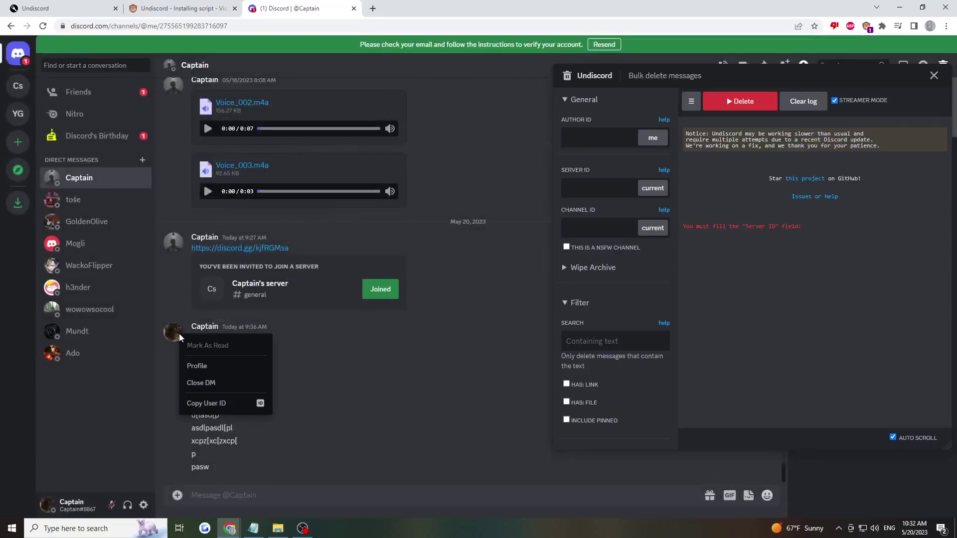
pyautogui.click(208, 404)
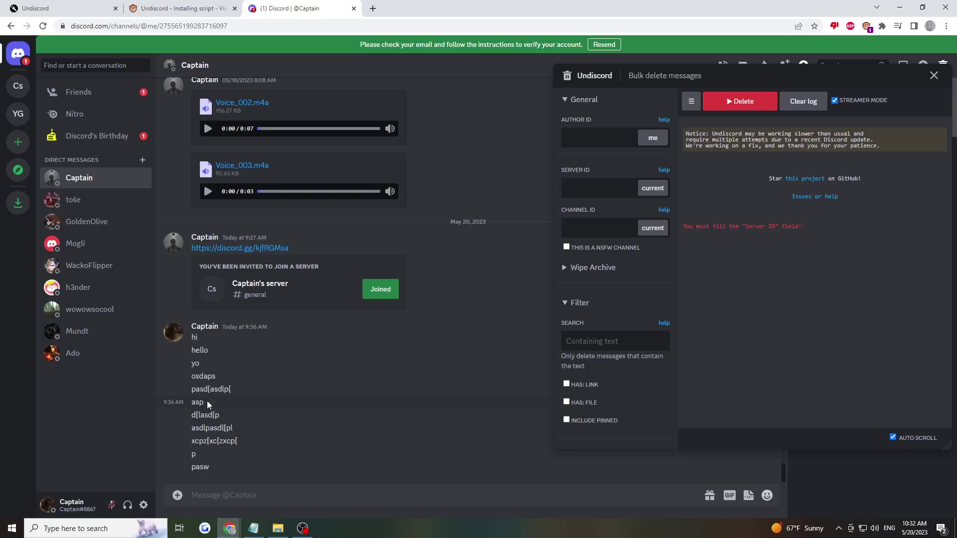
pyautogui.rightClick(593, 141)
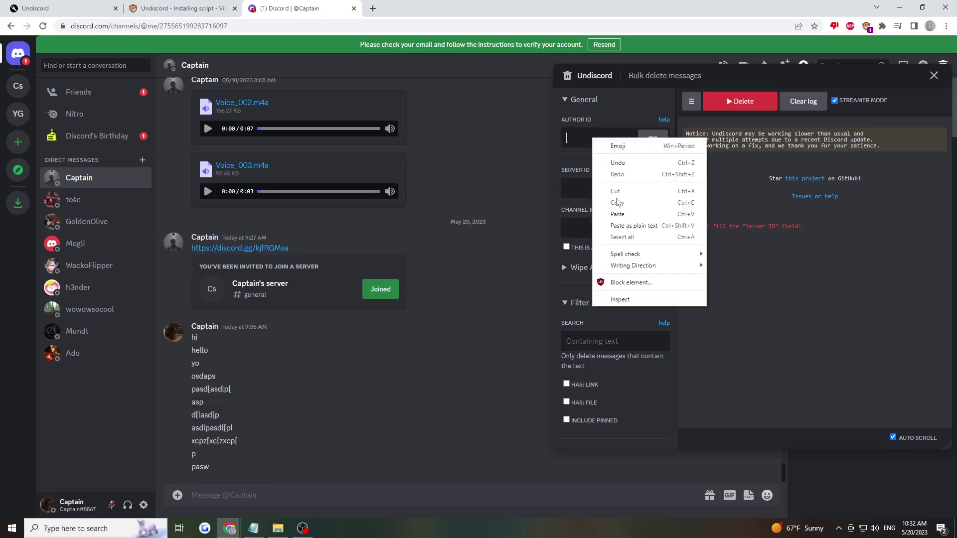
pyautogui.click(619, 213)
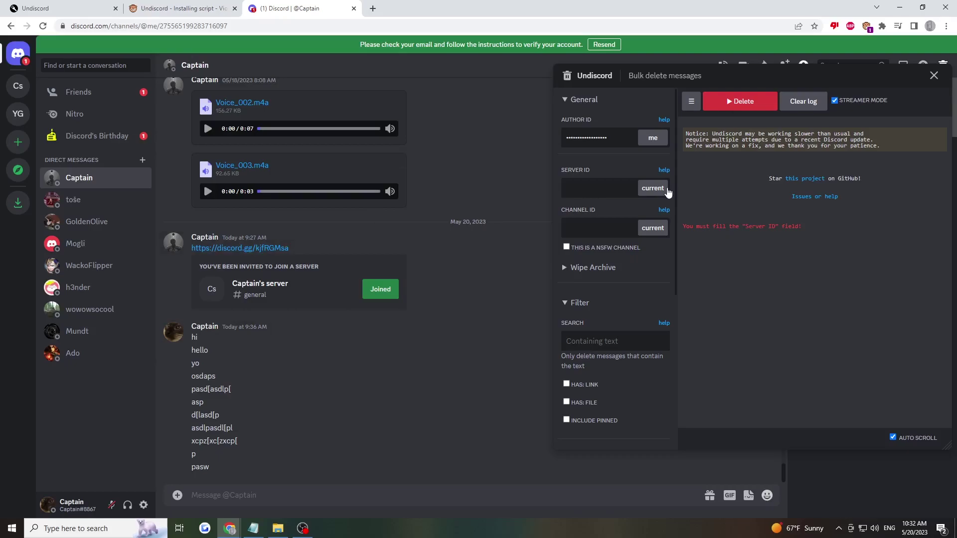
pyautogui.click(664, 189)
# - Scroll Undiscord's settings column down to the Messages interval section
pyautogui.scroll(-2, 620, 295)
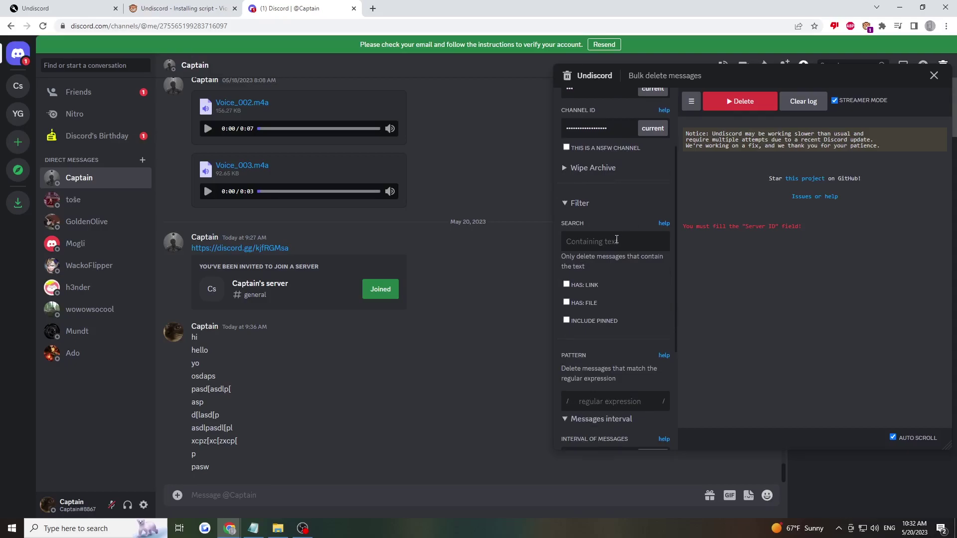
pyautogui.scroll(-1, 617, 240)
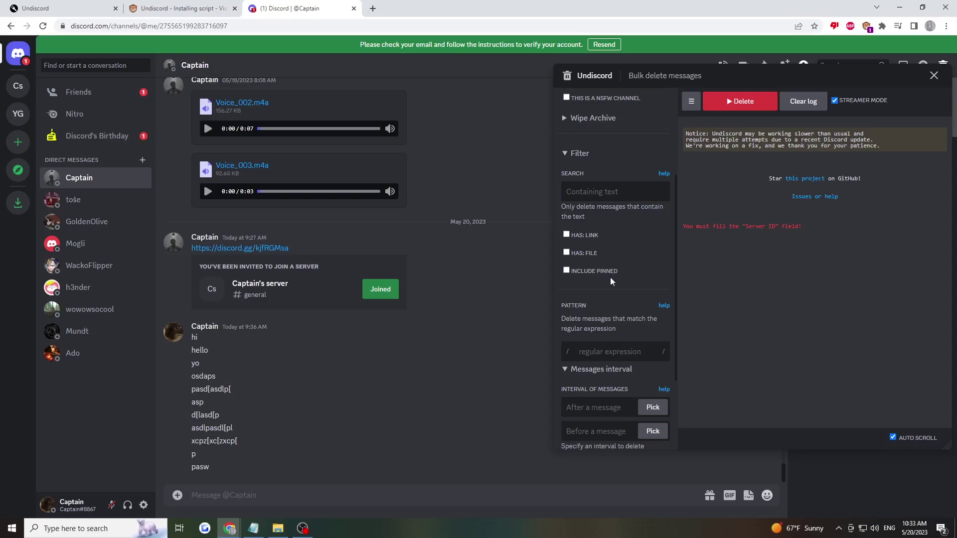
pyautogui.scroll(-2, 621, 273)
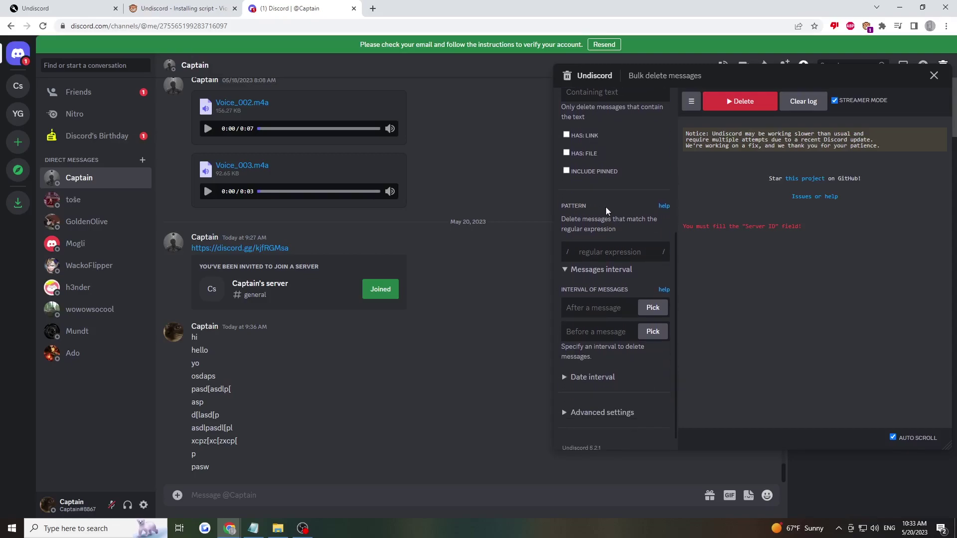
pyautogui.scroll(-1, 609, 211)
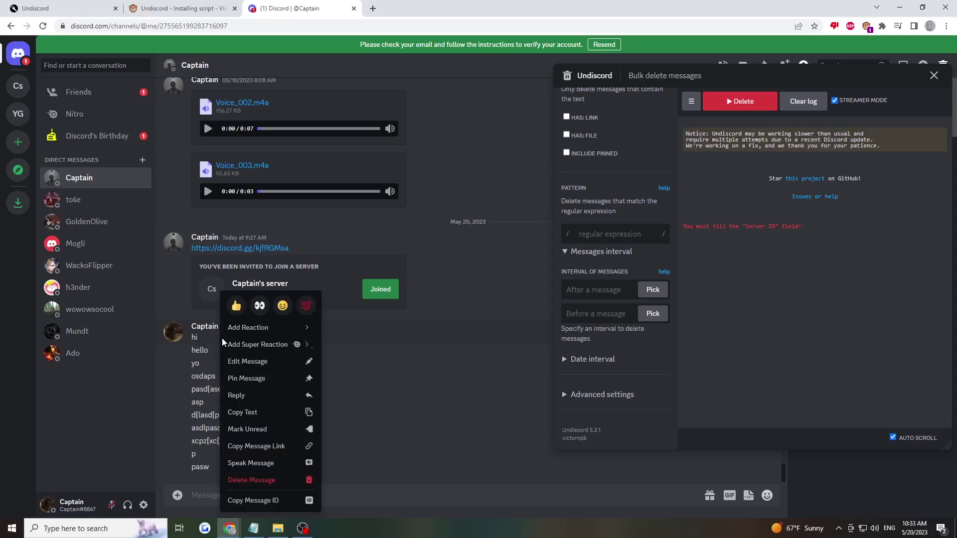
# - Paste the early start message's ID into Undiscord's 'After a message' field
pyautogui.rightClick(219, 342)
pyautogui.click(252, 501)
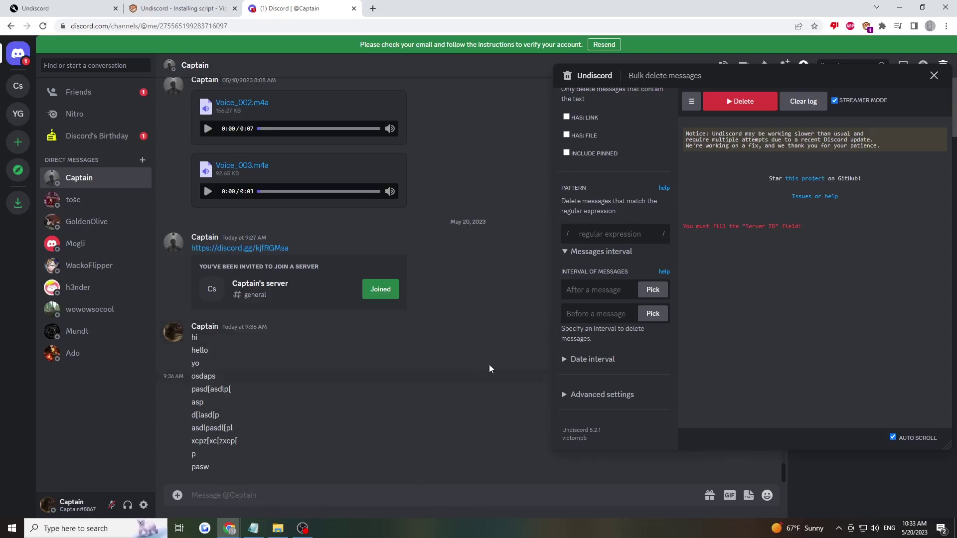
pyautogui.rightClick(588, 295)
pyautogui.click(612, 370)
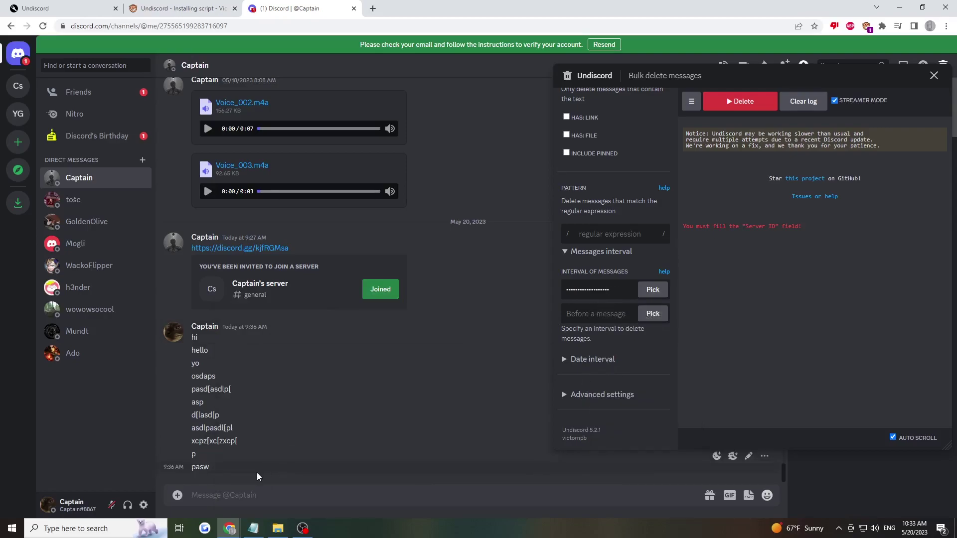
# - Paste the pasw message's ID into the 'Before a message' field
pyautogui.rightClick(257, 477)
pyautogui.click(270, 498)
pyautogui.click(599, 312)
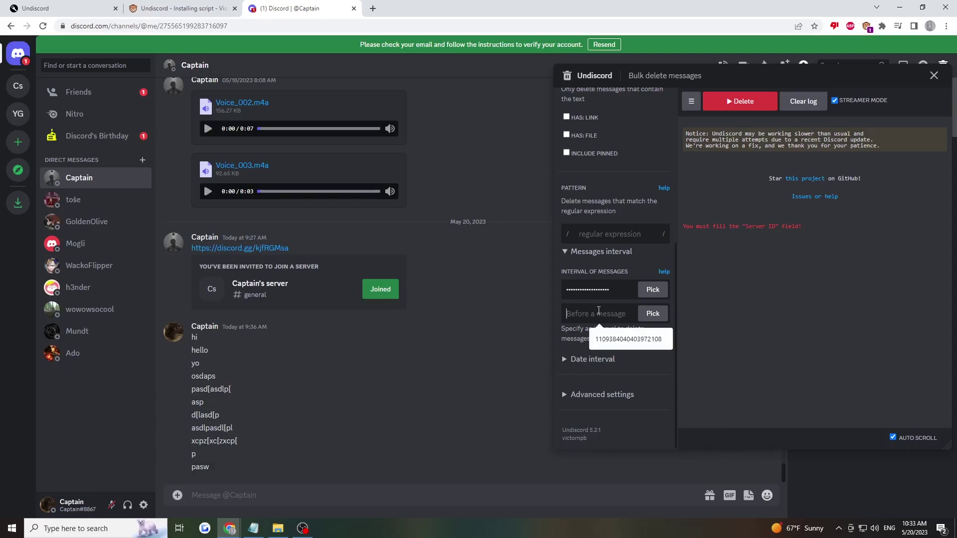
pyautogui.rightClick(599, 313)
pyautogui.click(623, 386)
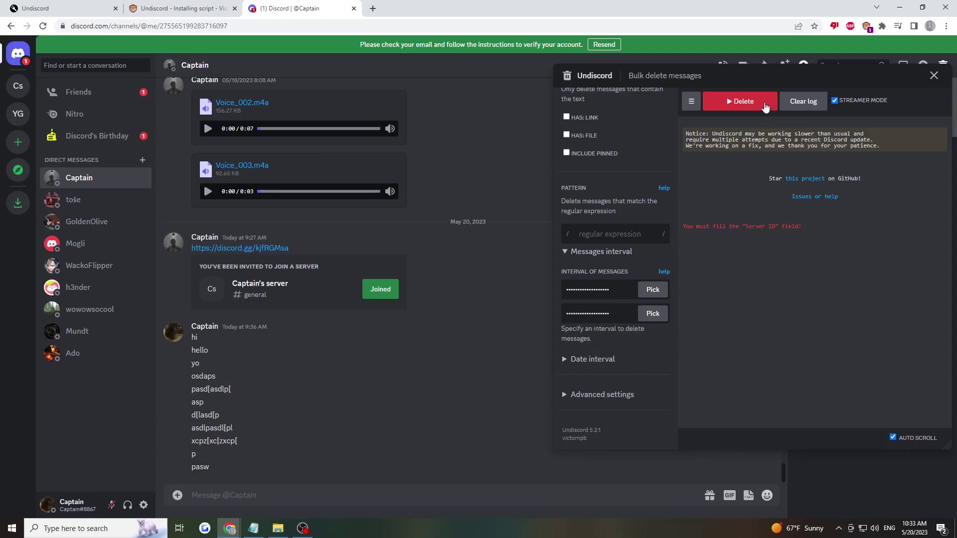
# - Run Undiscord's Delete and confirm removing the roughly 9 messages in range
pyautogui.click(765, 104)
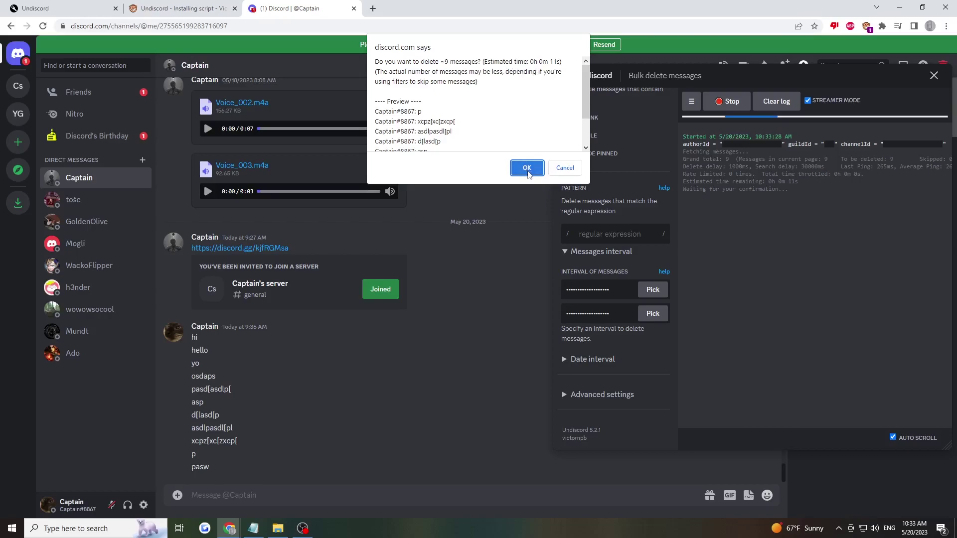
pyautogui.click(529, 172)
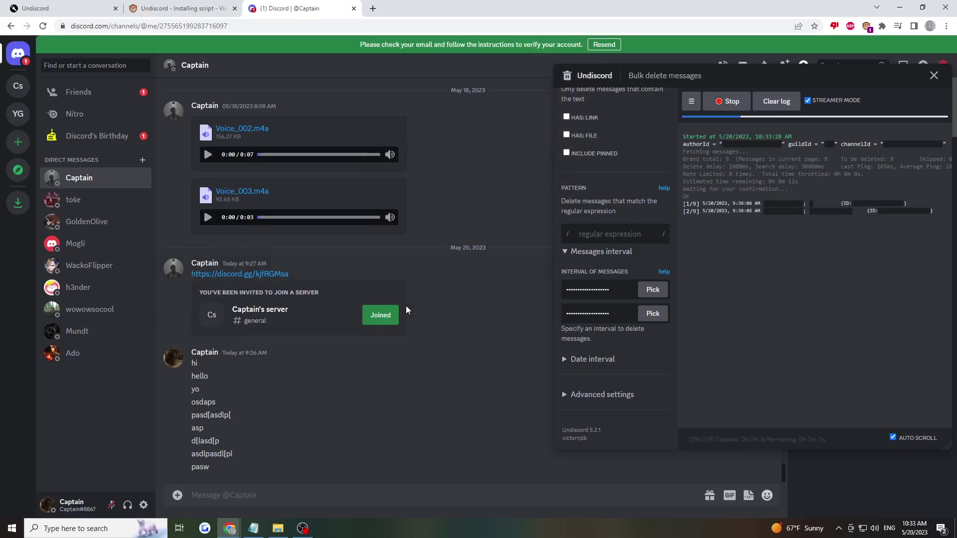